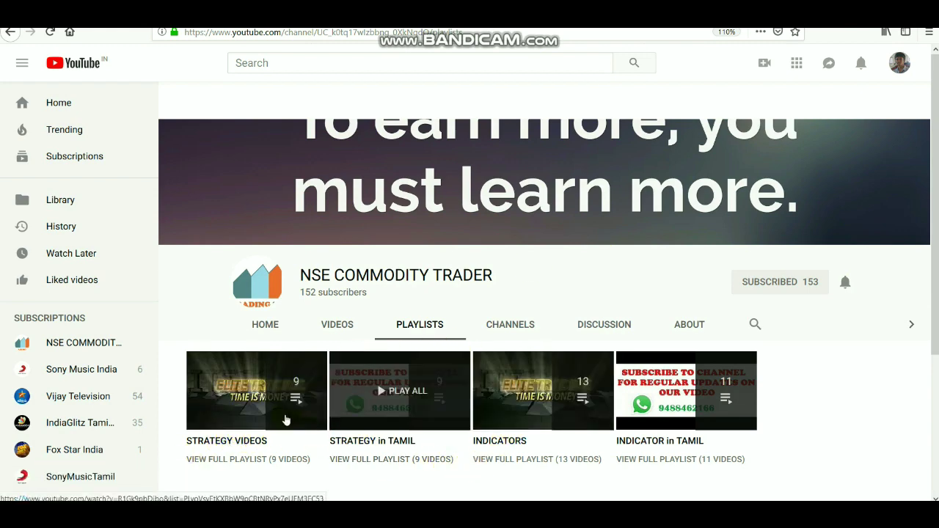
Follow the app.aliceblueonline.com openAccount link in the first playlist video's full description.
left_click(272, 418)
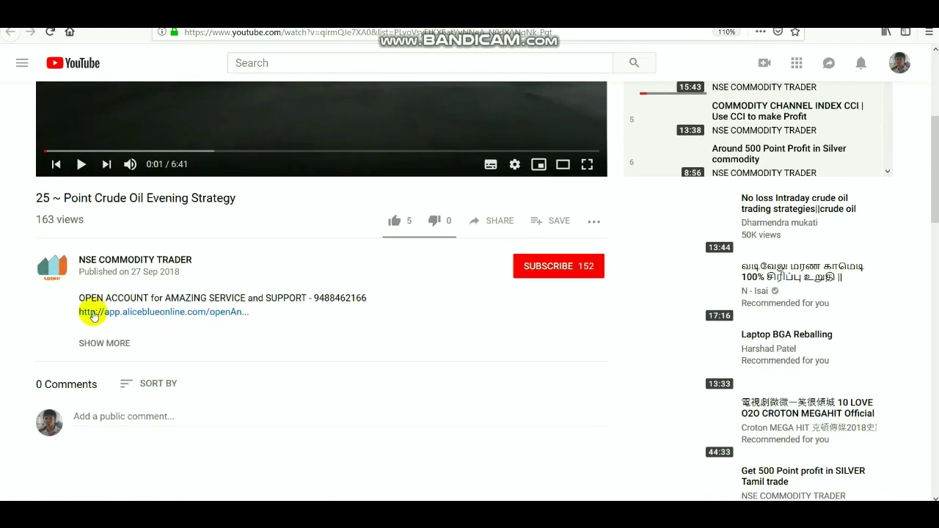
left_click(111, 342)
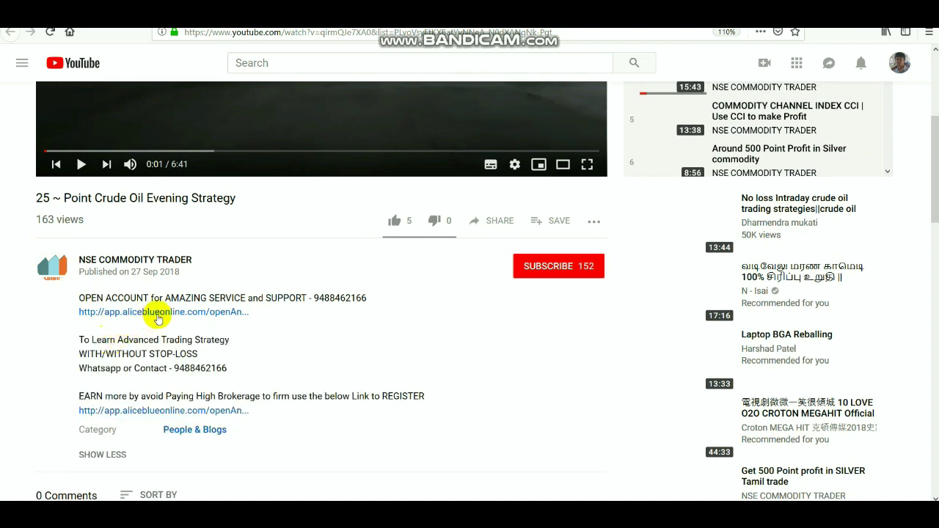
left_click(157, 314)
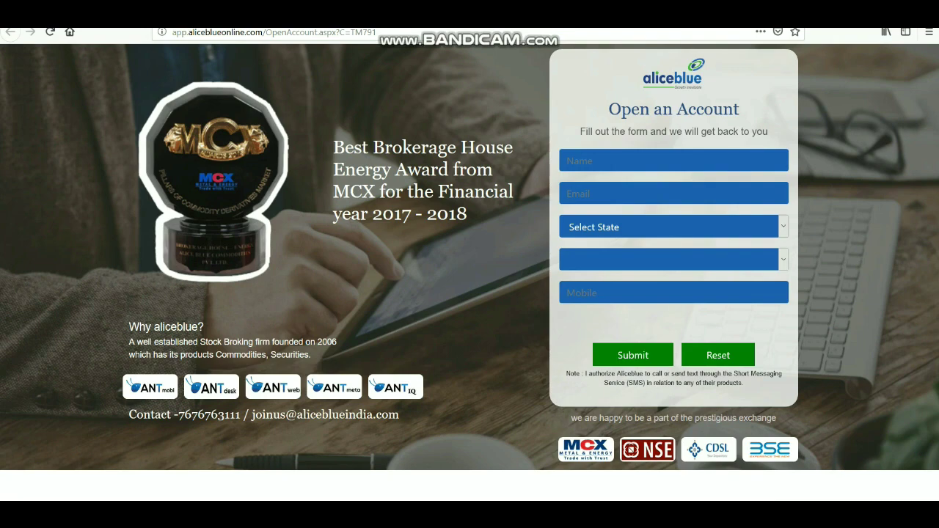
Leave the Alice Blue account form and return to the YouTube video page.
key("alt+Left")
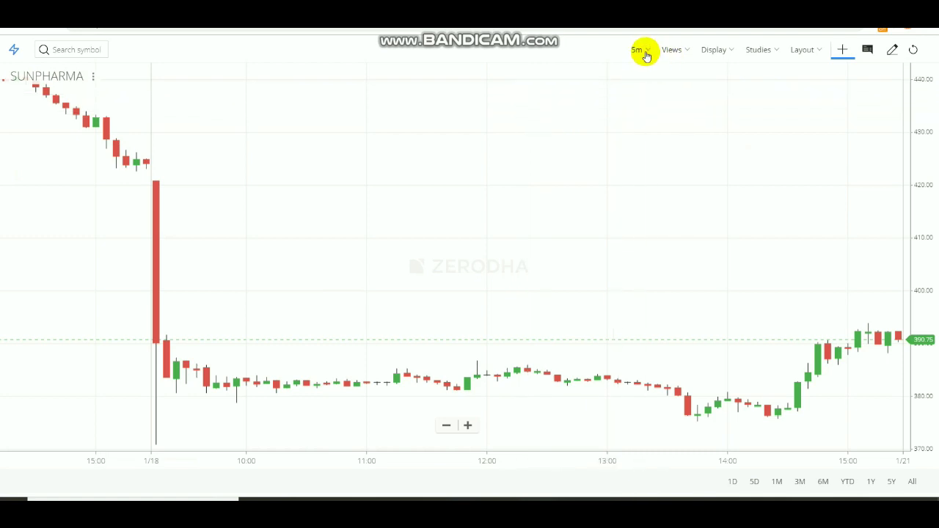
Add a black 5-period simple Moving Average on Close to the SUNPHARMA chart.
left_click(768, 52)
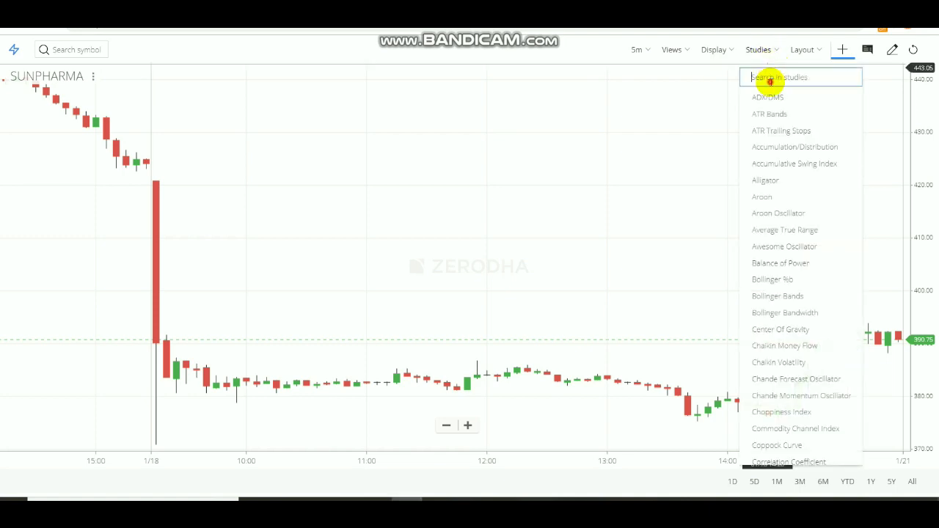
type("mo")
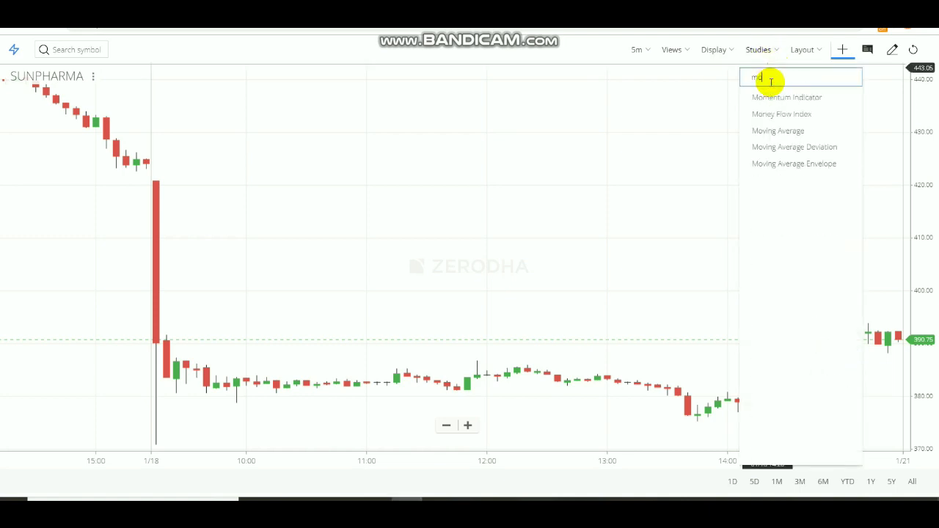
type("ving")
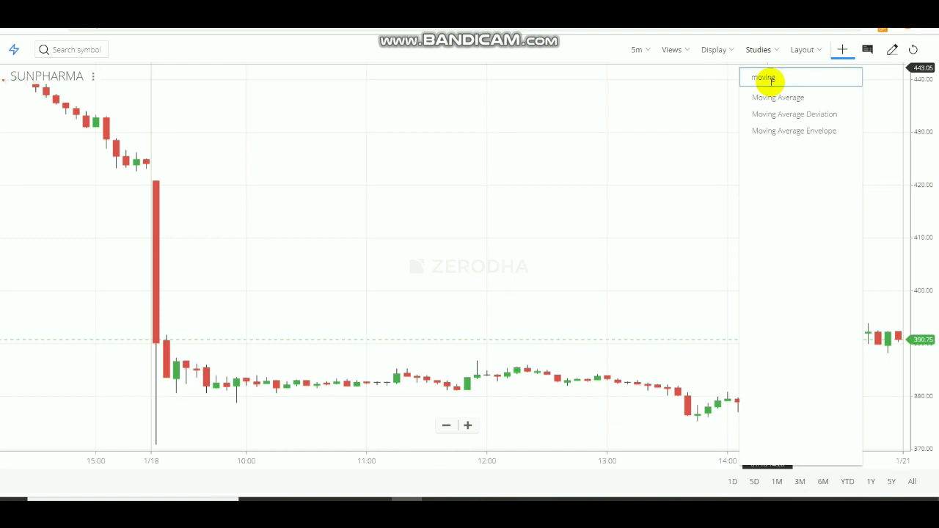
left_click(776, 97)
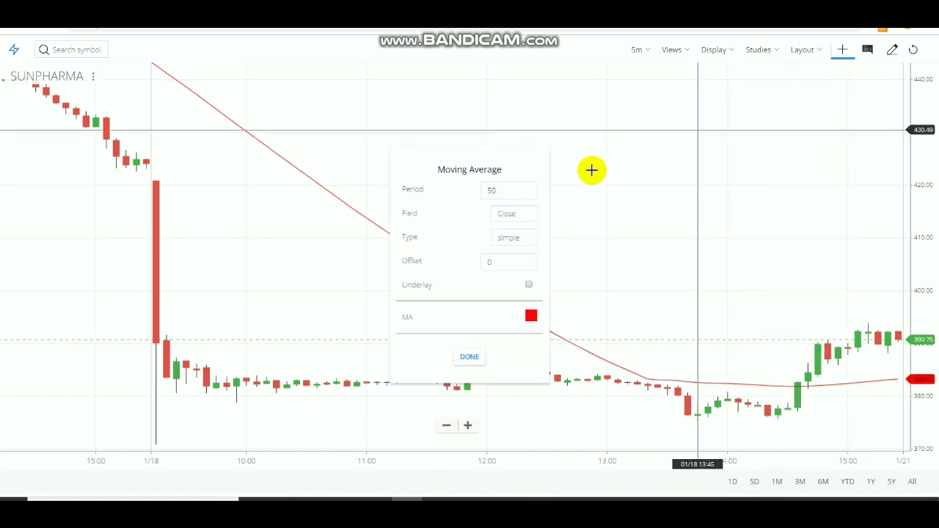
left_click(503, 194)
key("BackSpace")
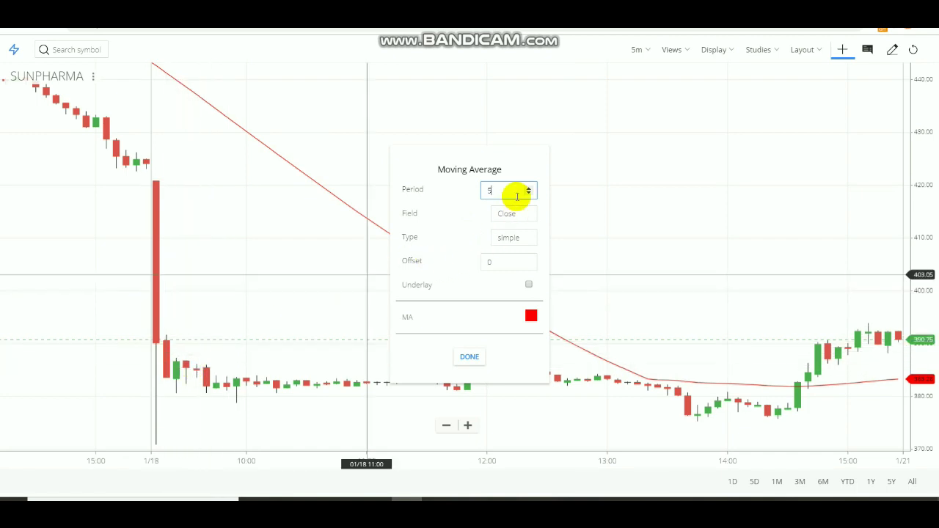
double_click(493, 189)
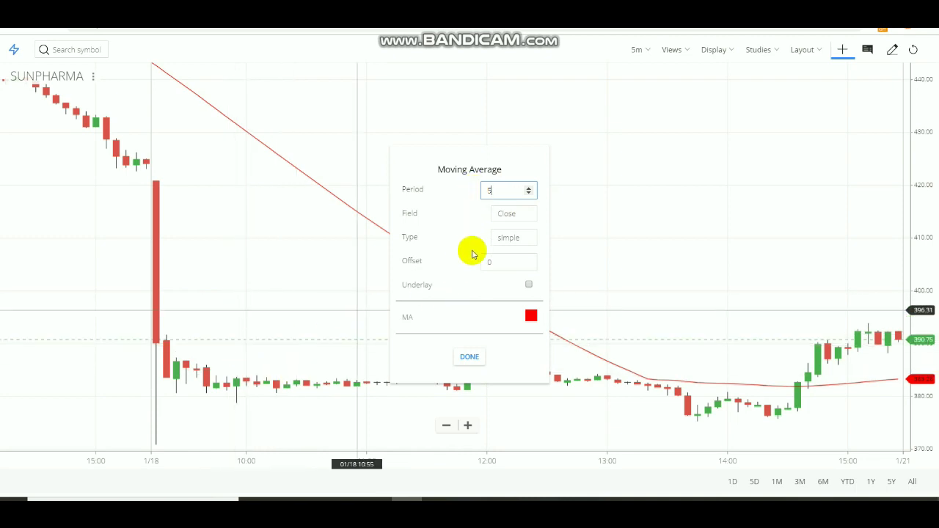
left_click(531, 315)
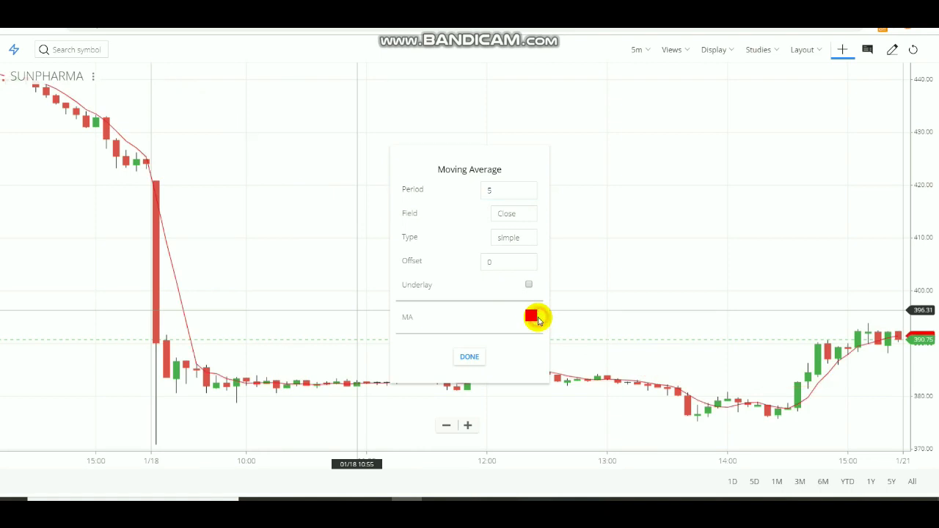
left_click(534, 318)
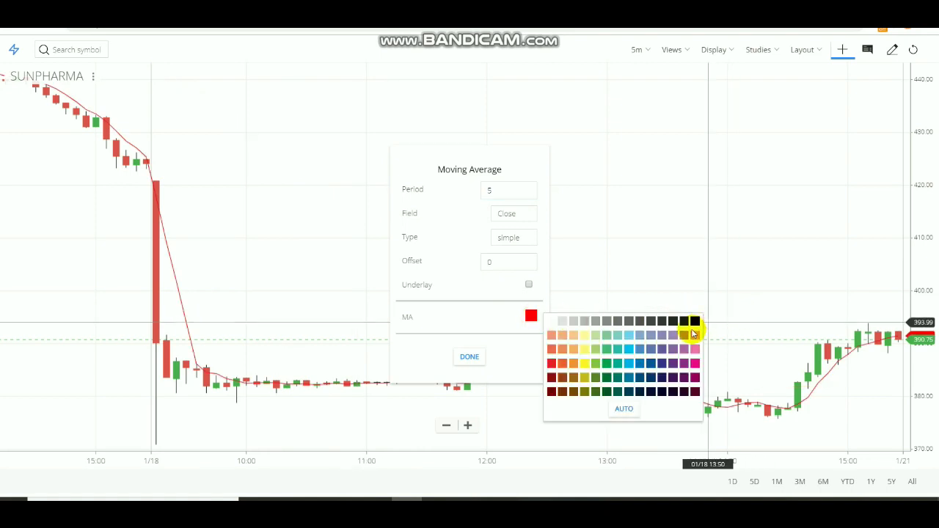
left_click(696, 320)
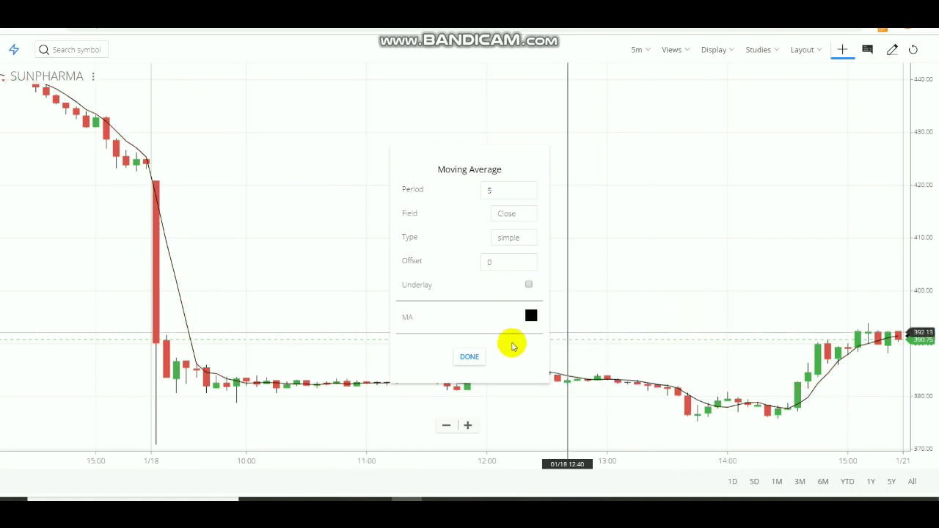
left_click(470, 356)
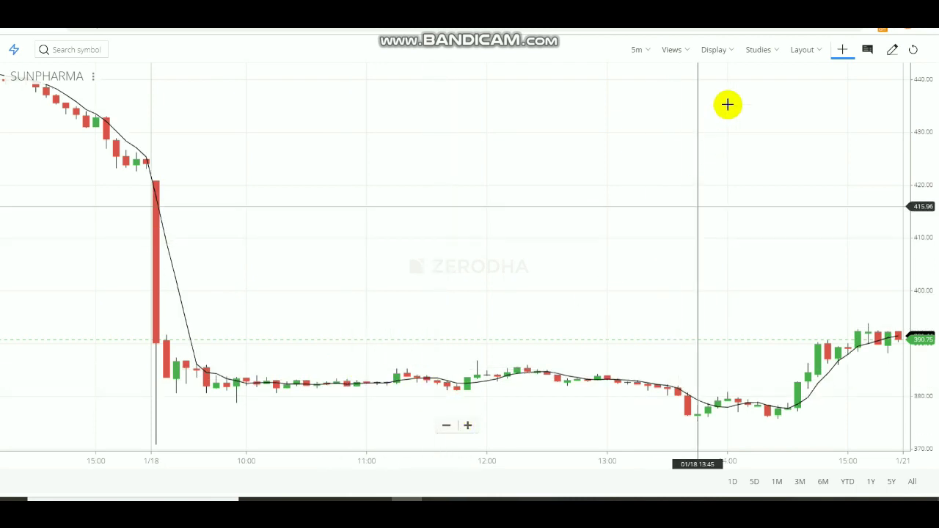
left_click(765, 49)
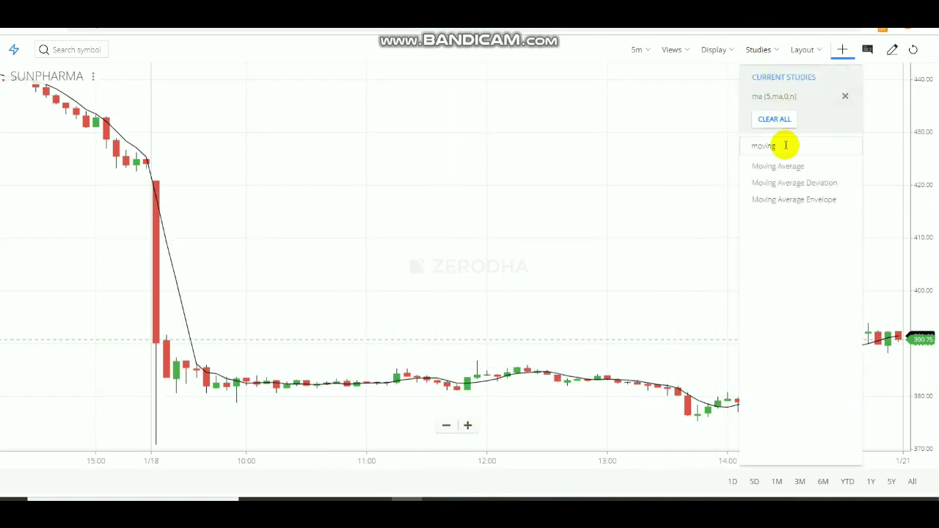
Add another Moving Average with period 20, keeping its red line colour.
left_click(777, 166)
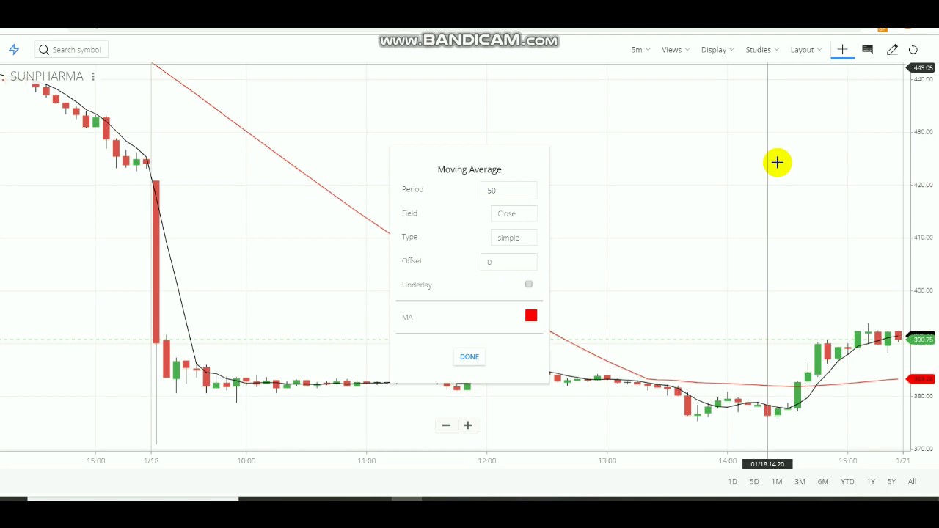
left_click(508, 187)
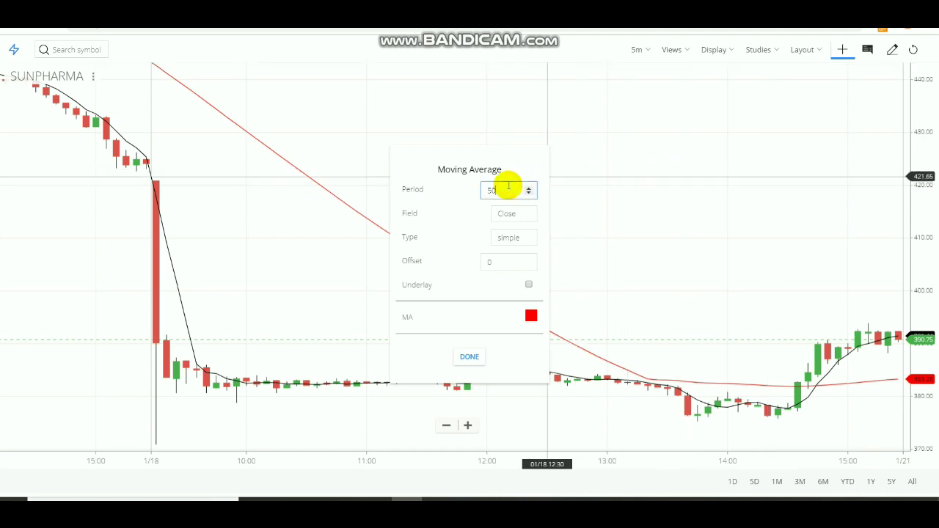
key("BackSpace")
type("20")
key("BackSpace")
key("BackSpace")
key("BackSpace")
type("20")
left_click(440, 263)
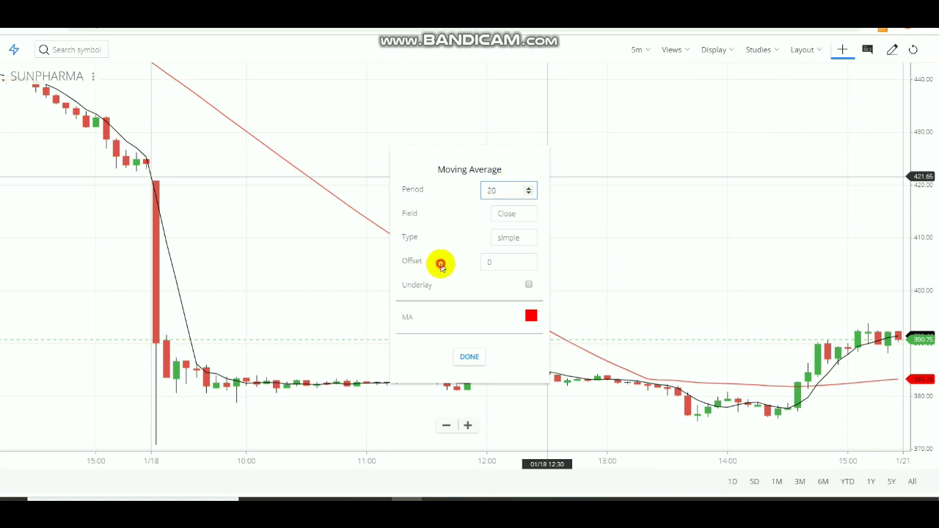
left_click(470, 359)
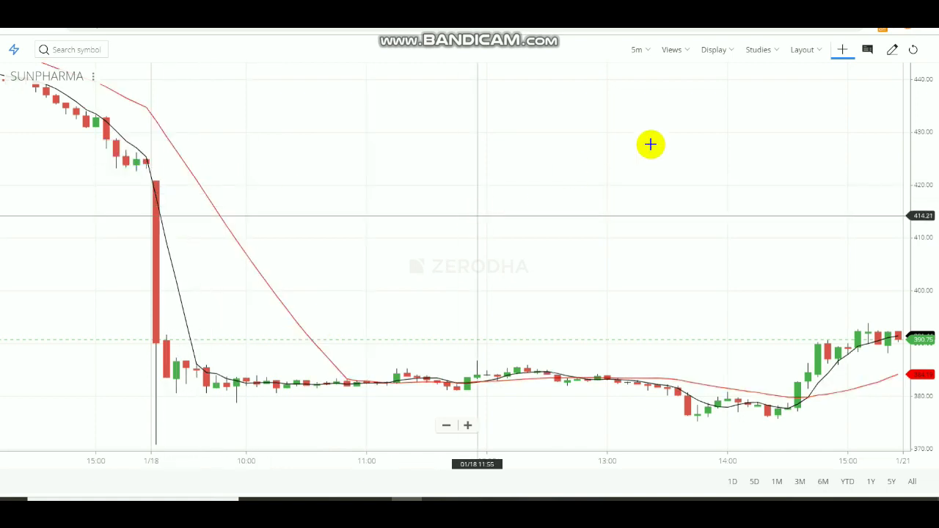
Search the studies for 'super' and add Supertrend to the SUNPHARMA chart.
left_click(755, 51)
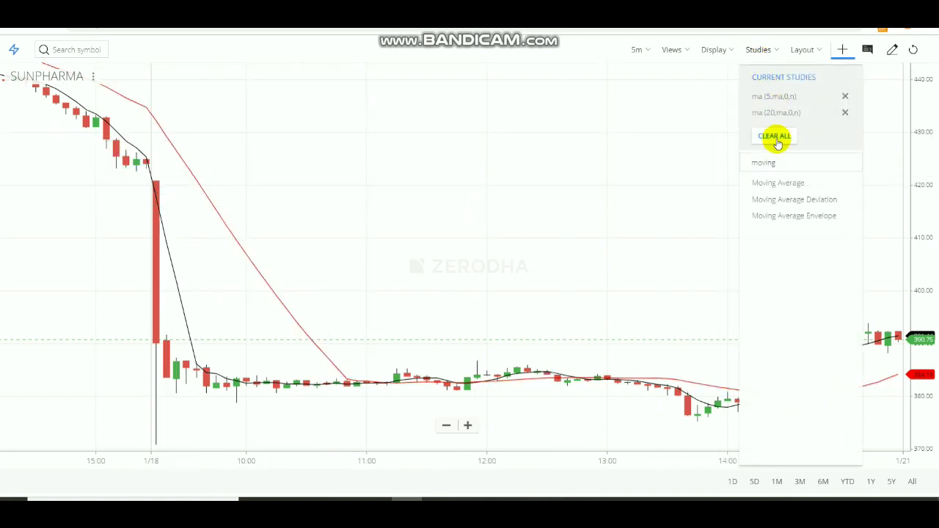
left_click(782, 160)
key("BackSpace")
key("BackSpace")
key("BackSpace")
key("BackSpace")
key("BackSpace")
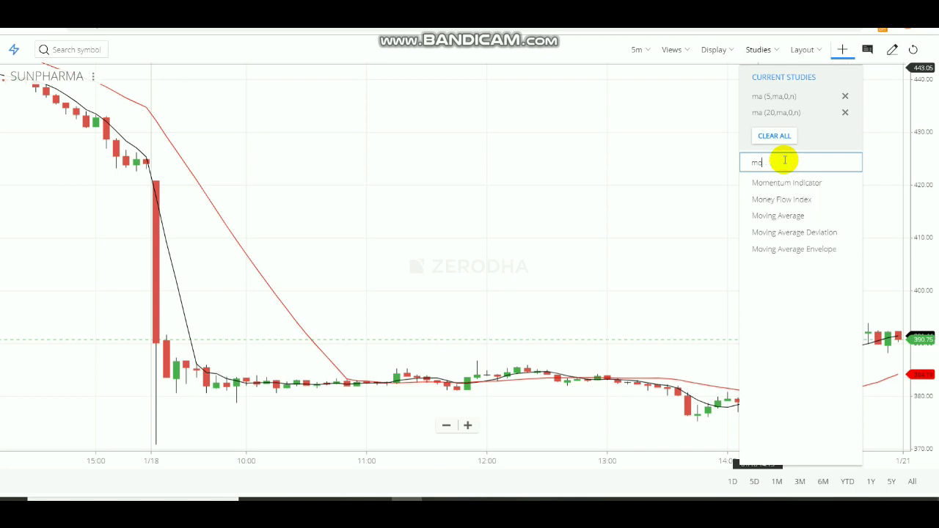
type("sup")
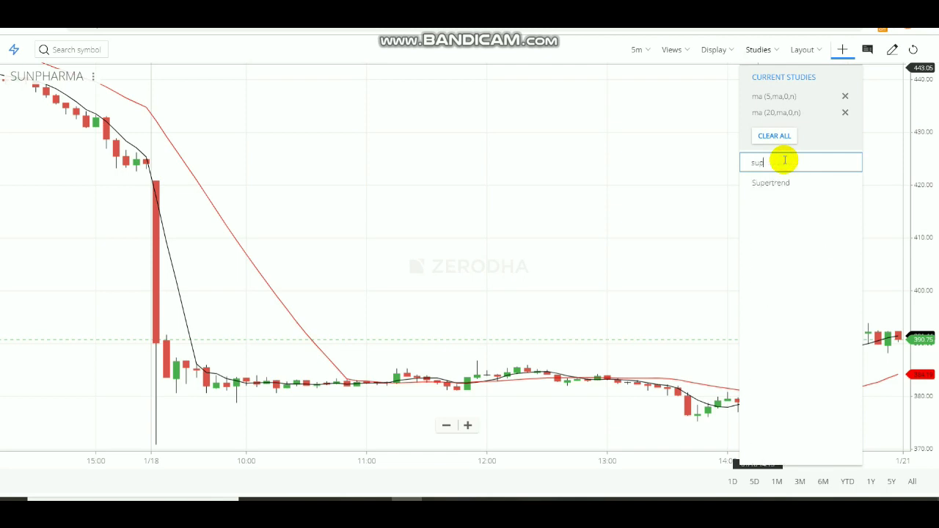
type("er")
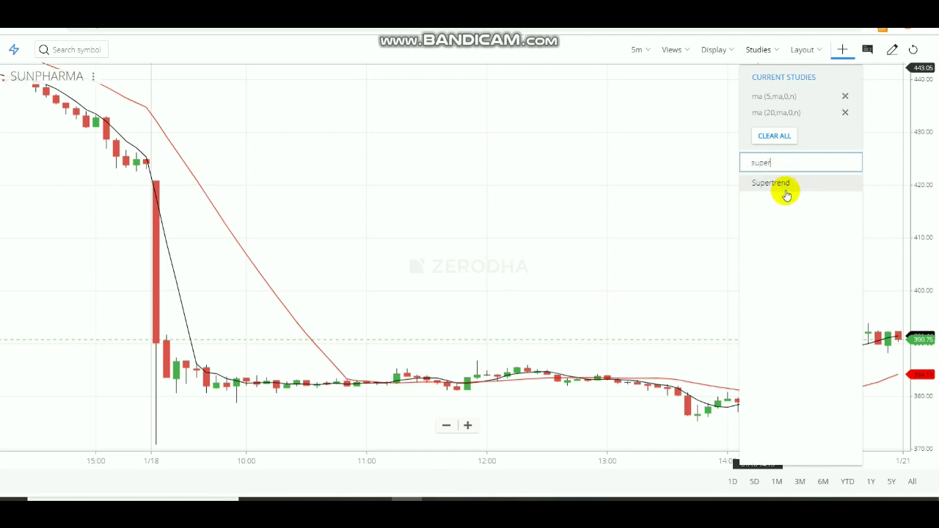
left_click(785, 187)
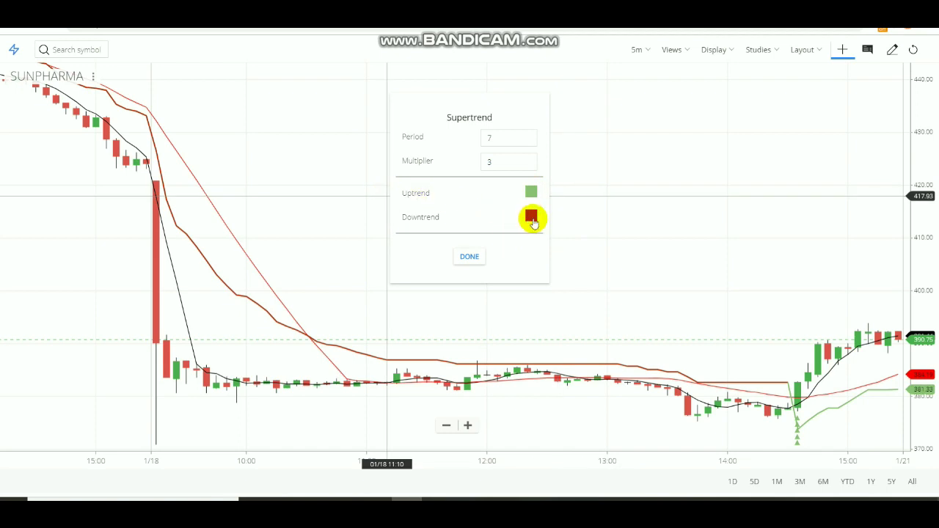
Accept Supertrend's default period 7 and multiplier 3.
left_click(469, 266)
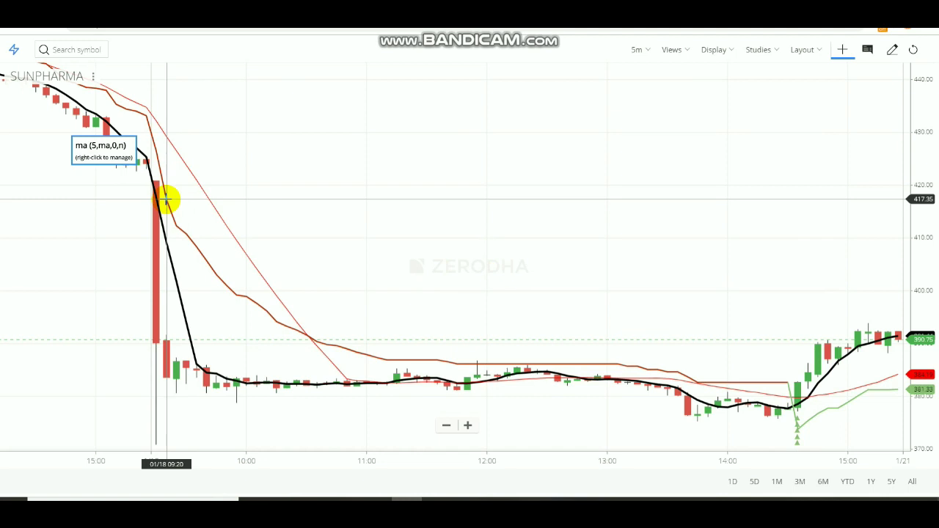
Pan the SUNPHARMA chart back to the previous afternoon's candles before the 1/18 drop.
left_click_drag(193, 193, 416, 180)
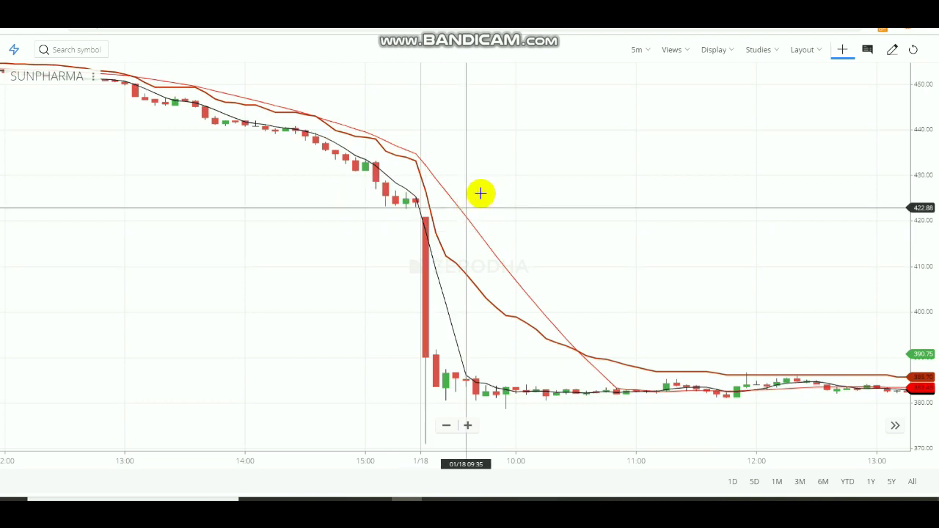
Pan the SUNPHARMA chart back through the 1/17 session to the 1/16 opening candles.
left_click_drag(527, 210, 304, 203)
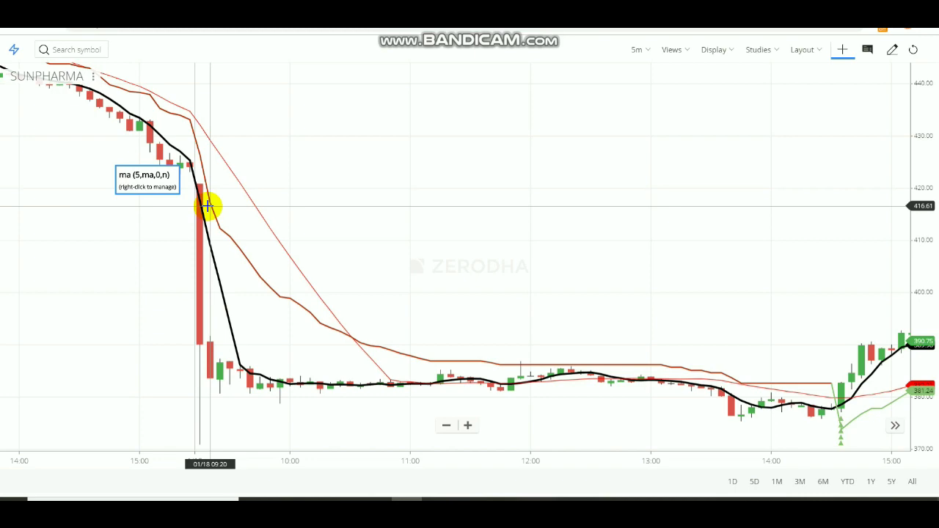
left_click_drag(207, 206, 497, 274)
left_click_drag(338, 269, 664, 316)
left_click_drag(415, 272, 599, 295)
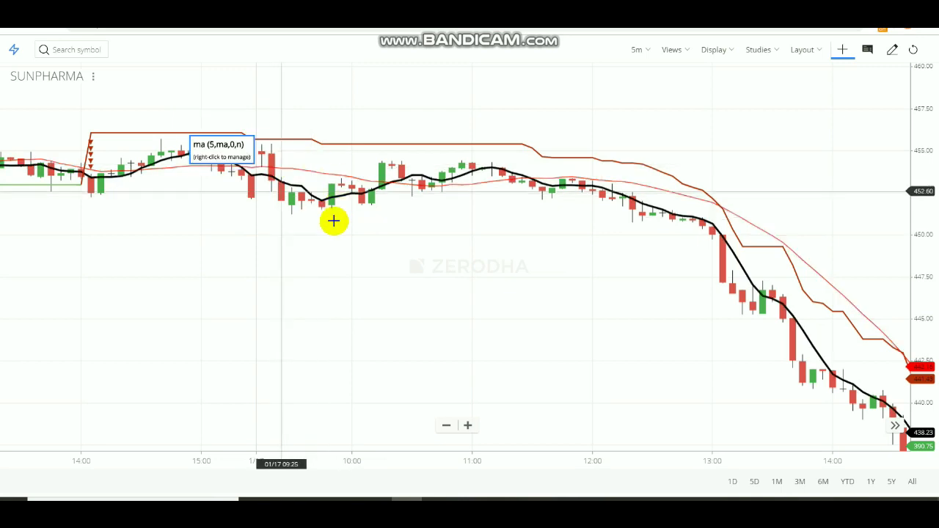
left_click_drag(279, 163, 533, 150)
left_click_drag(296, 199, 614, 127)
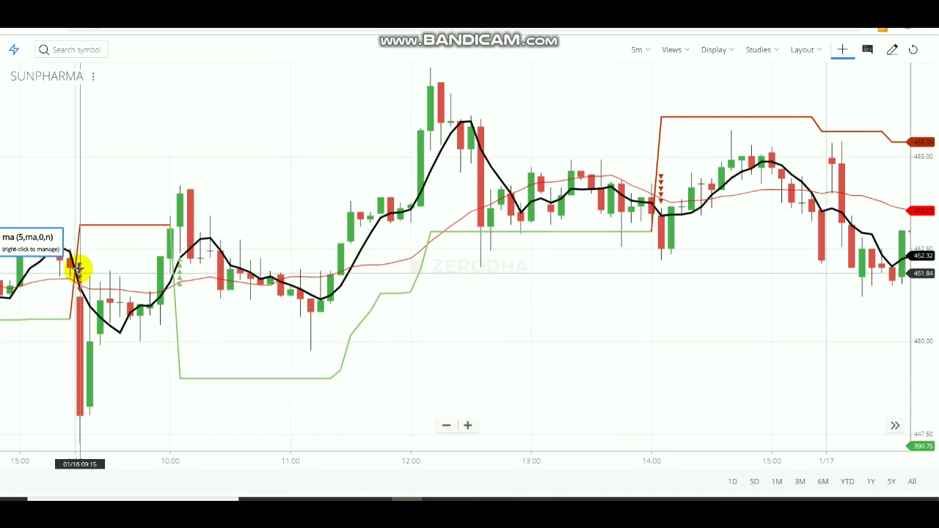
Shift the chart slightly further back to reveal candles before 1/16.
left_click_drag(105, 252, 270, 231)
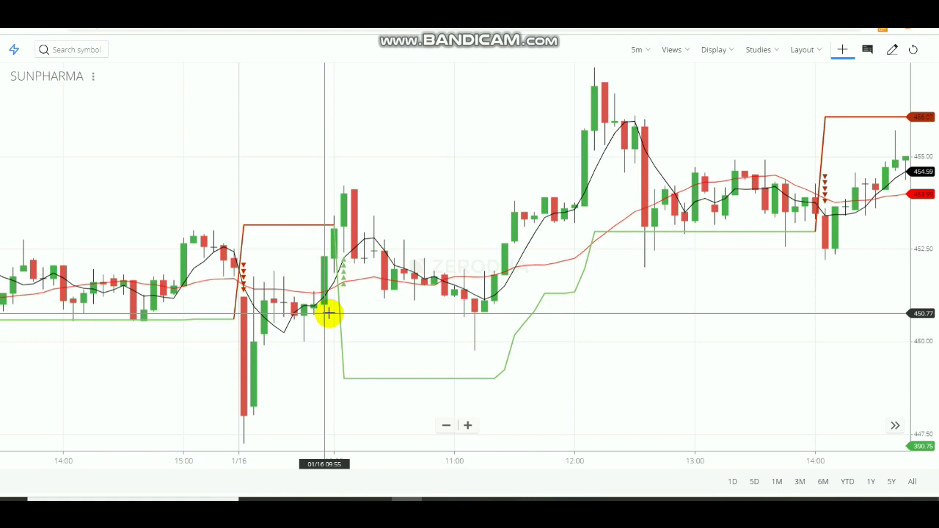
Pan the SUNPHARMA chart back through 1/15 into the 1/13–1/14 sessions.
left_click_drag(276, 272, 576, 249)
left_click_drag(497, 242, 674, 239)
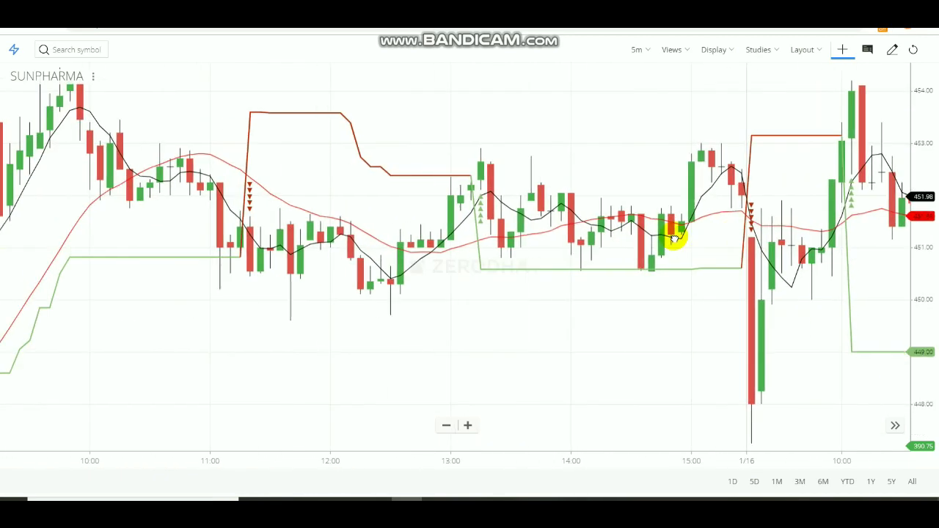
left_click_drag(372, 306, 609, 296)
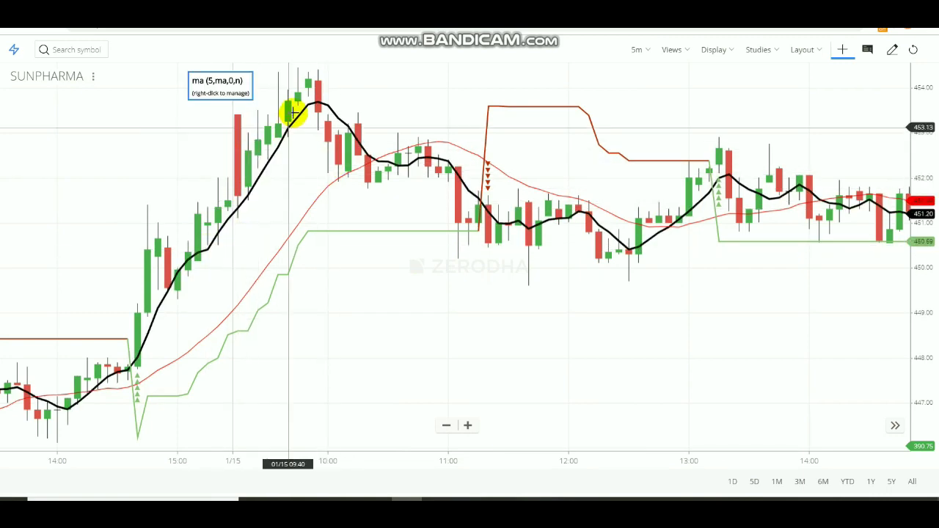
left_click_drag(238, 214, 503, 210)
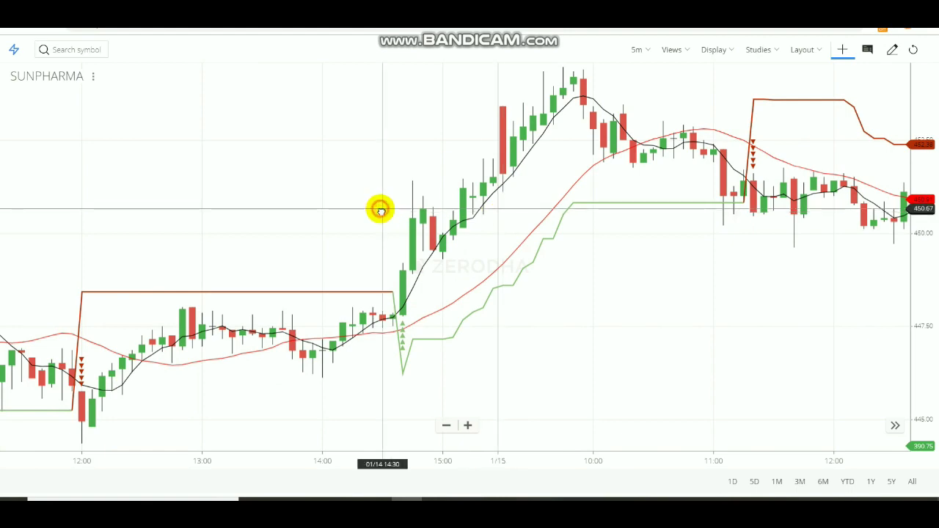
left_click_drag(379, 210, 638, 162)
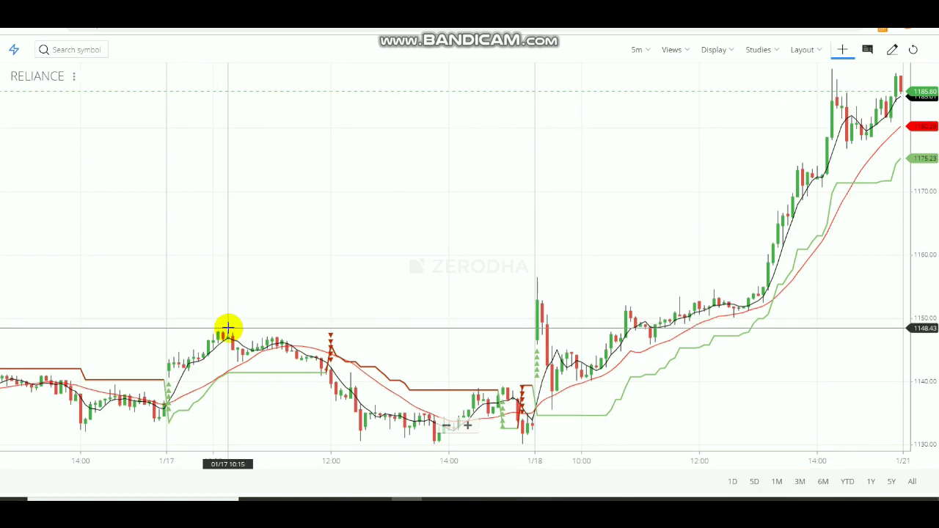
Bring up the COPPER19FEBFUT 5-minute chart with MA 5, MA 20 and Supertrend (7,3) on 1/18.
scroll(310, 272, "up", 6)
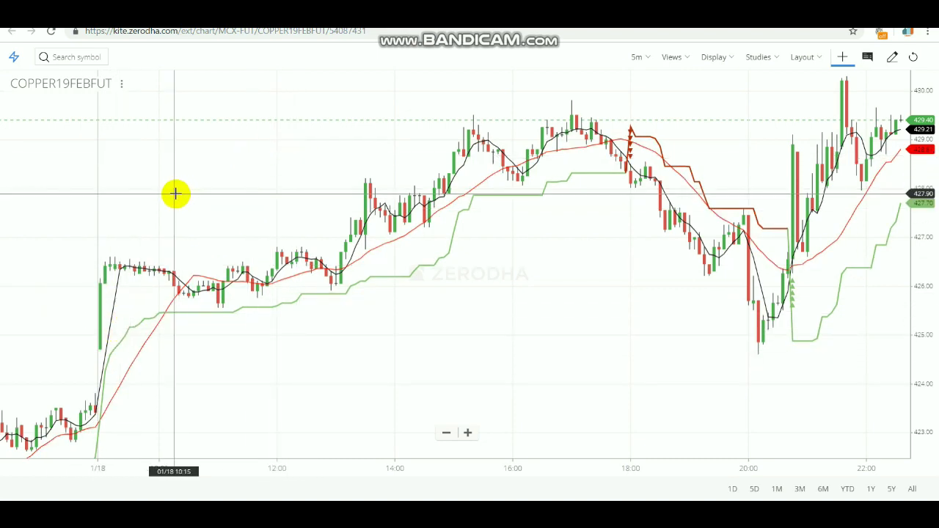
Pan the COPPER19FEBFUT chart back through 1/17 to the 1/16 evening session.
left_click_drag(176, 195, 566, 224)
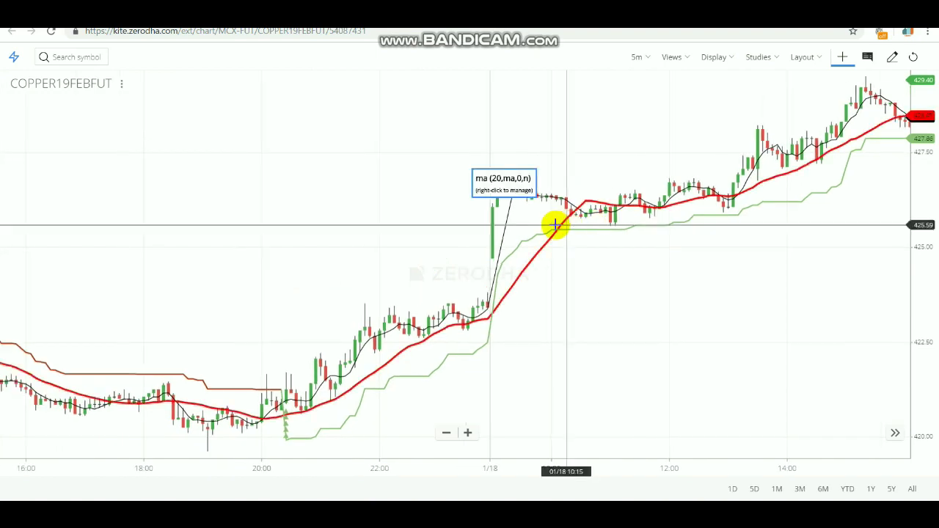
left_click_drag(293, 264, 613, 178)
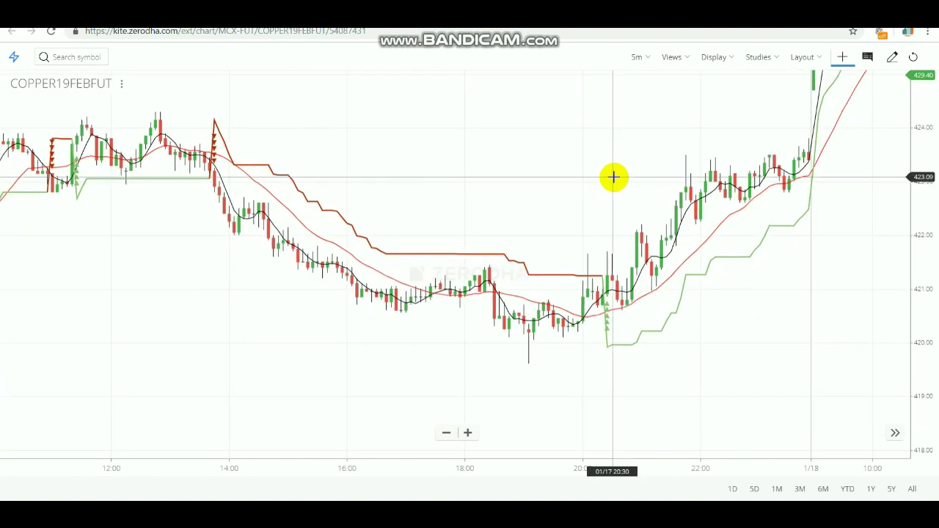
left_click_drag(293, 231, 530, 353)
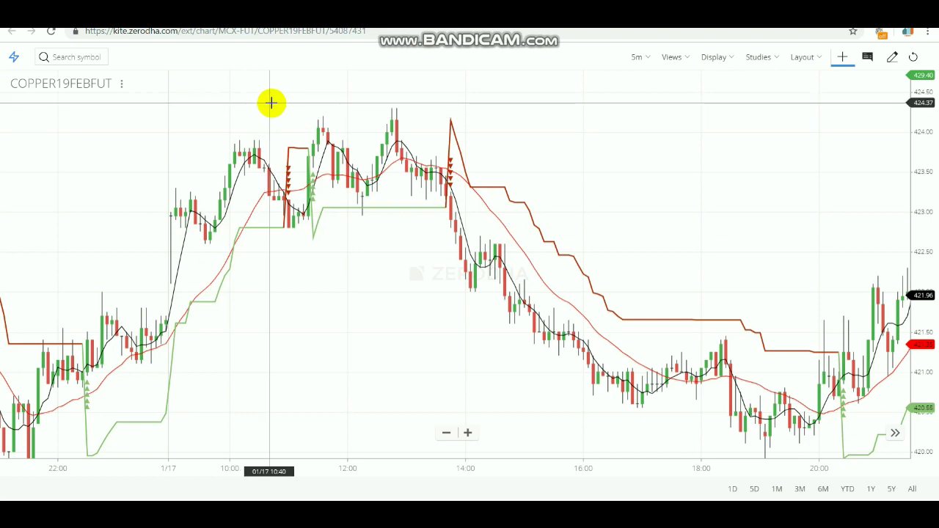
left_click_drag(317, 93, 727, 140)
Pan the COPPER19FEBFUT chart back through 1/16 and 1/15 to the 1/14 afternoon.
left_click_drag(593, 161, 855, 137)
left_click_drag(592, 205, 677, 161)
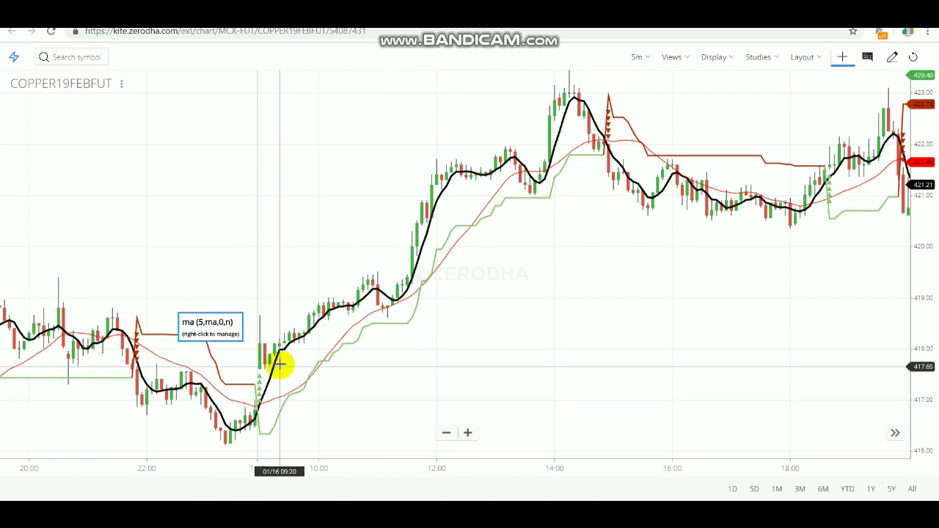
left_click_drag(274, 209, 652, 205)
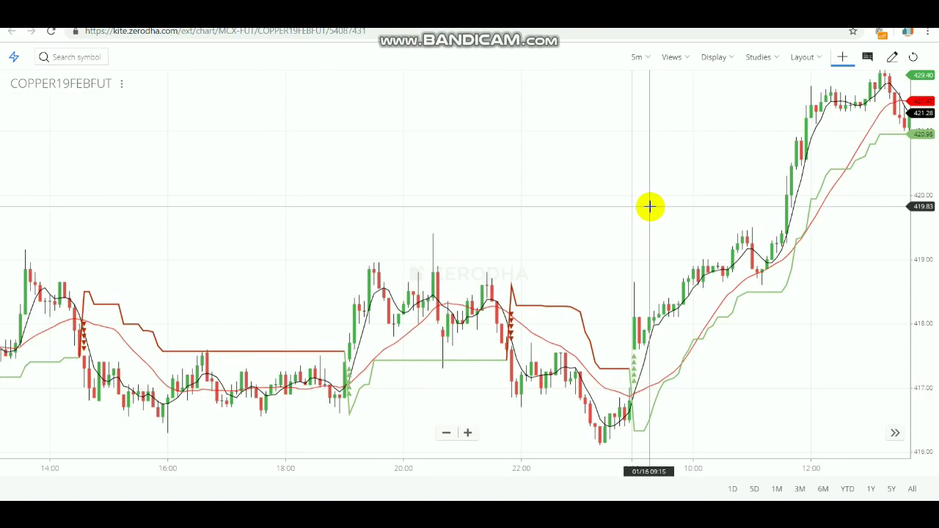
left_click_drag(359, 256, 702, 264)
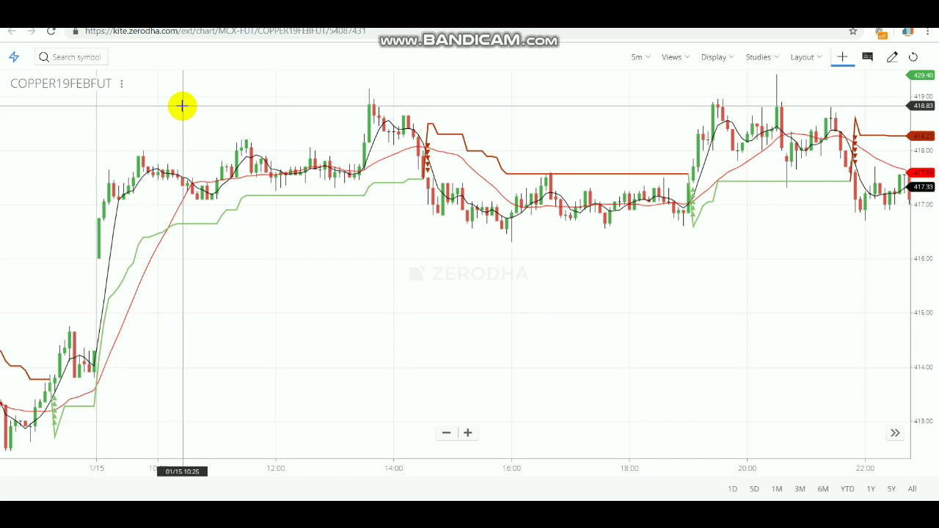
left_click_drag(182, 106, 628, 109)
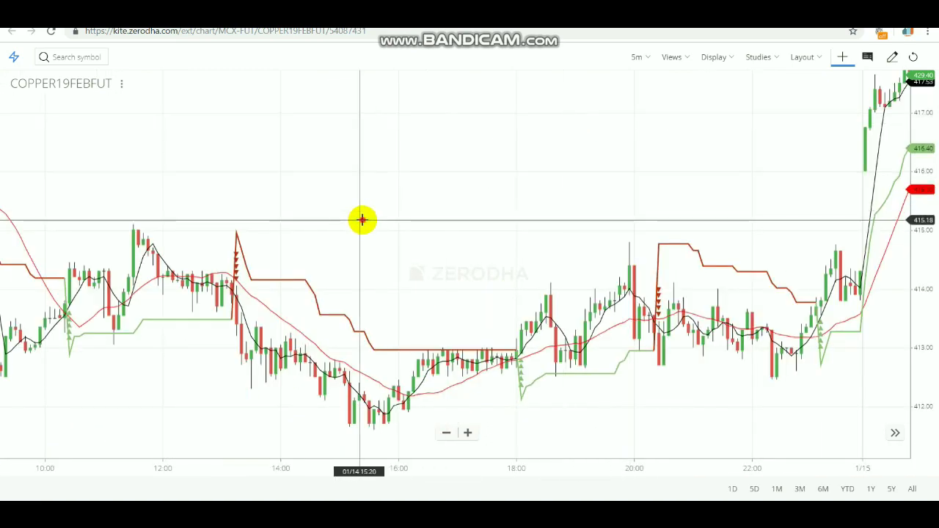
left_click_drag(454, 198, 661, 204)
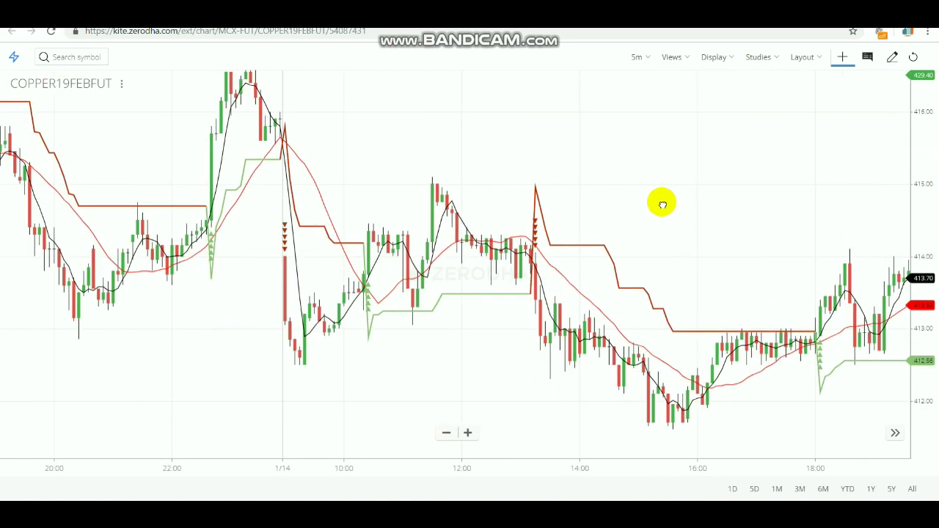